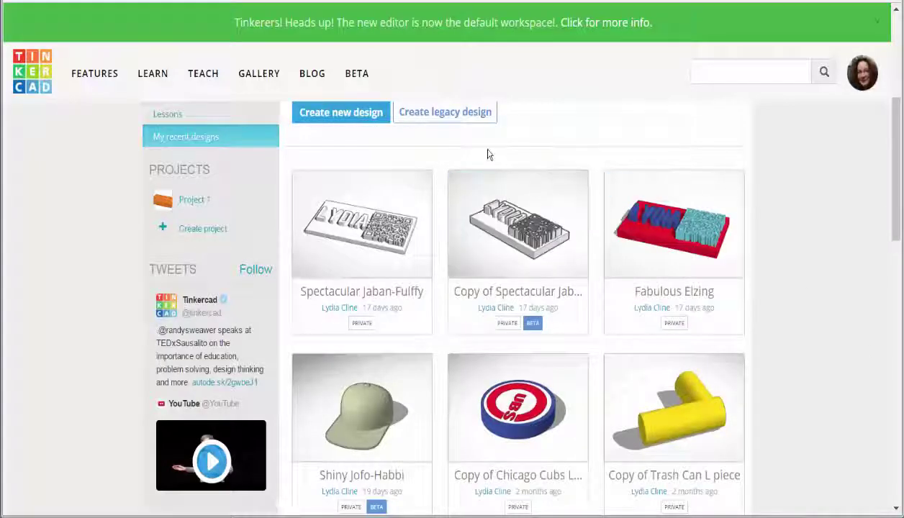
# Start a new blank legacy design, which opens as 'Mighty Jaban'.
pyautogui.click(437, 117)
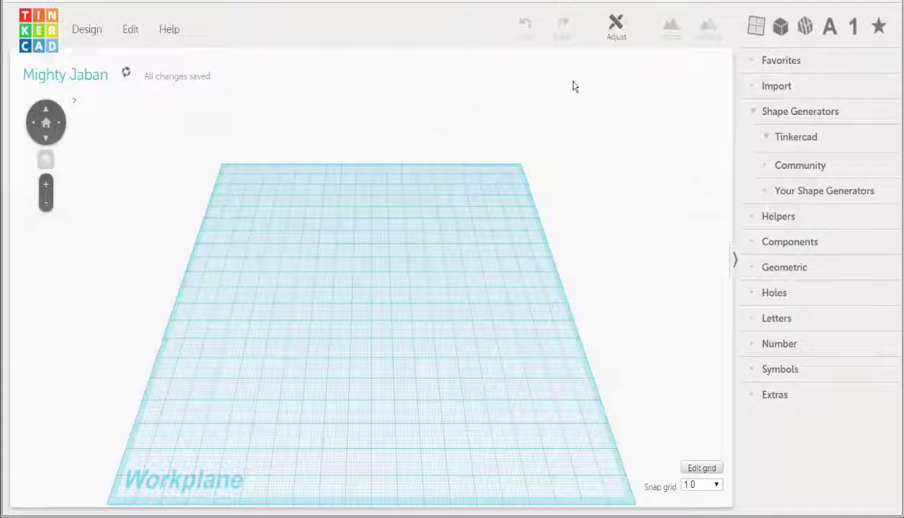
# Place a red Box on the workplane and resize it to 53 × 25 mm, 3 mm thick.
pyautogui.click(772, 191)
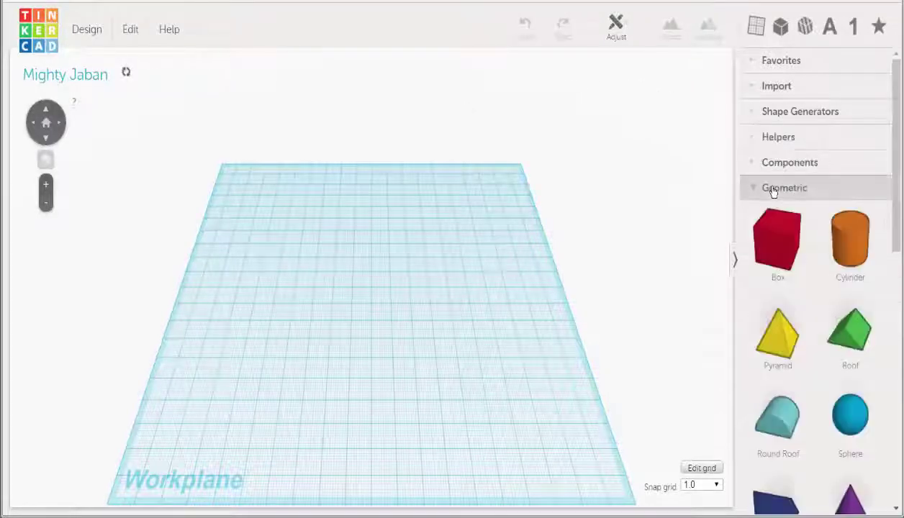
pyautogui.moveTo(782, 256); pyautogui.dragTo(399, 314)
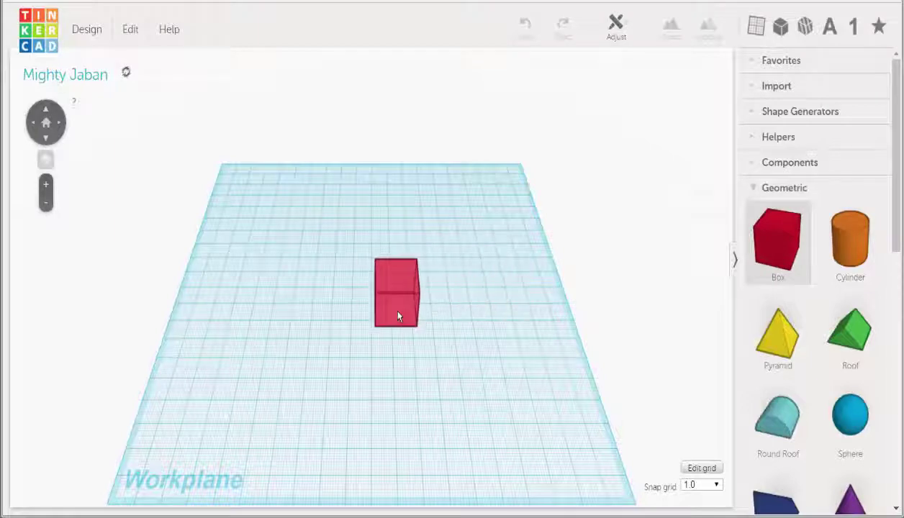
pyautogui.moveTo(412, 346); pyautogui.dragTo(402, 286, button='right')
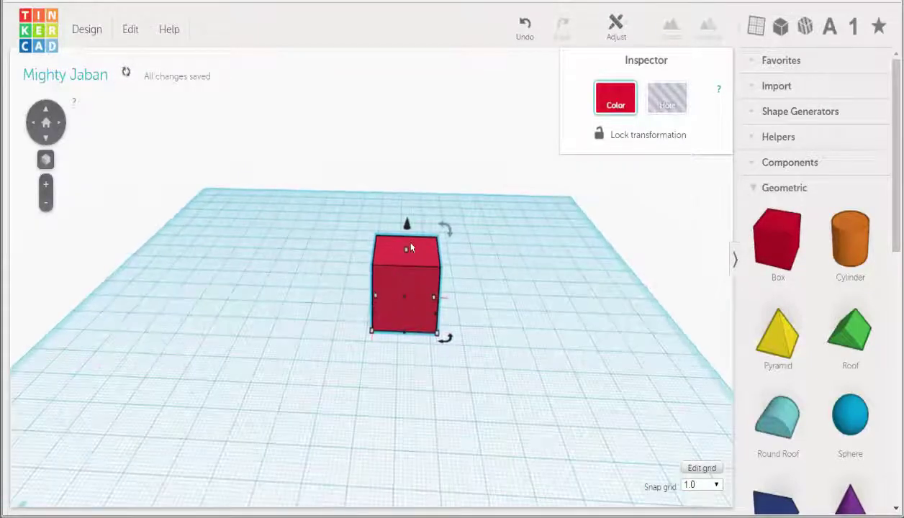
pyautogui.moveTo(406, 254); pyautogui.dragTo(400, 308)
pyautogui.moveTo(438, 379); pyautogui.dragTo(395, 373, button='right')
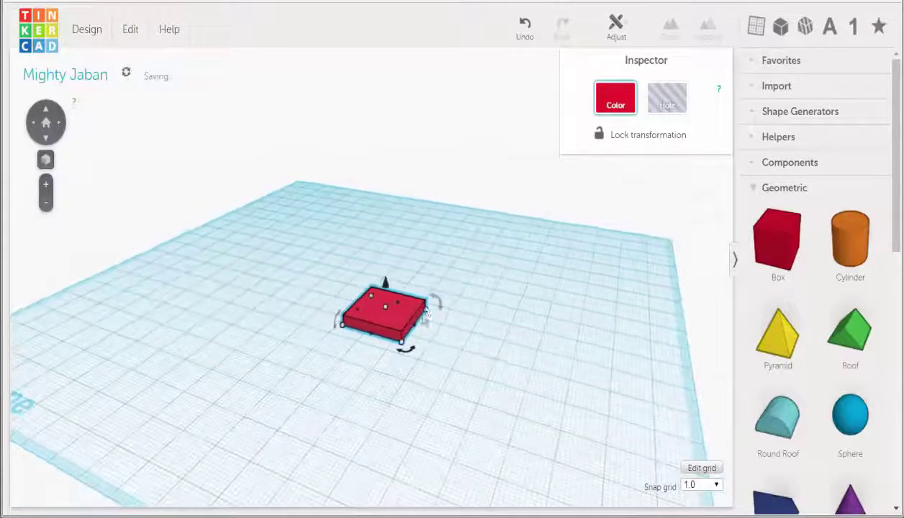
pyautogui.moveTo(431, 335); pyautogui.dragTo(518, 364)
pyautogui.moveTo(418, 356); pyautogui.dragTo(416, 367)
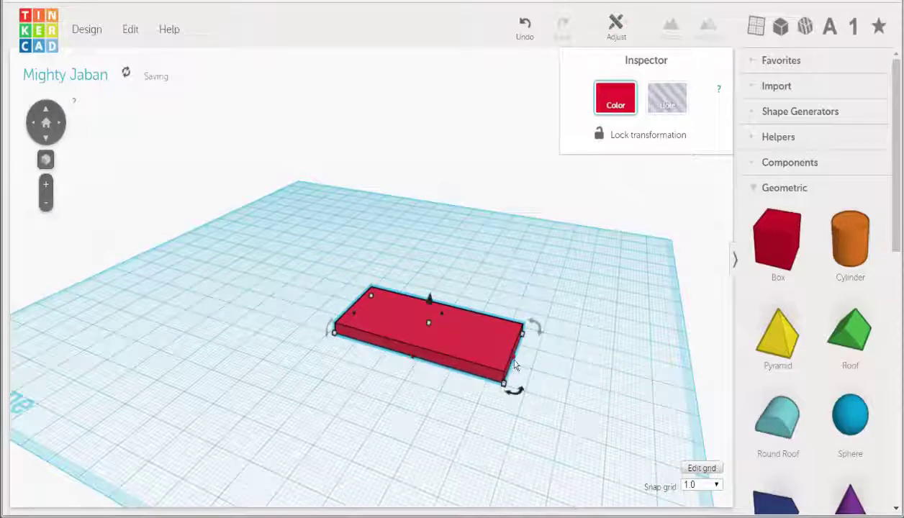
pyautogui.moveTo(515, 365); pyautogui.dragTo(521, 370)
pyautogui.moveTo(333, 462); pyautogui.dragTo(393, 498, button='right')
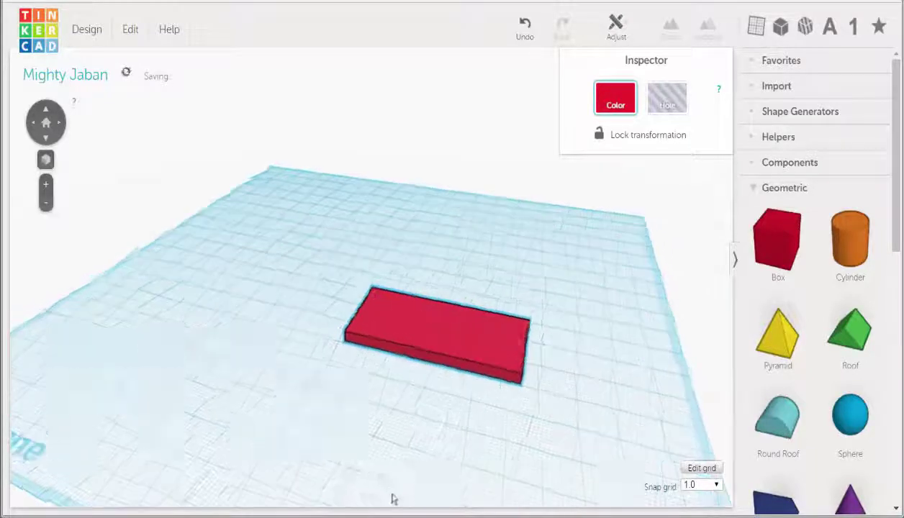
# Add a Tinkercad Text shape on the slab reading 'LYDIA' with height lowered to 6.12 mm.
pyautogui.click(257, 387)
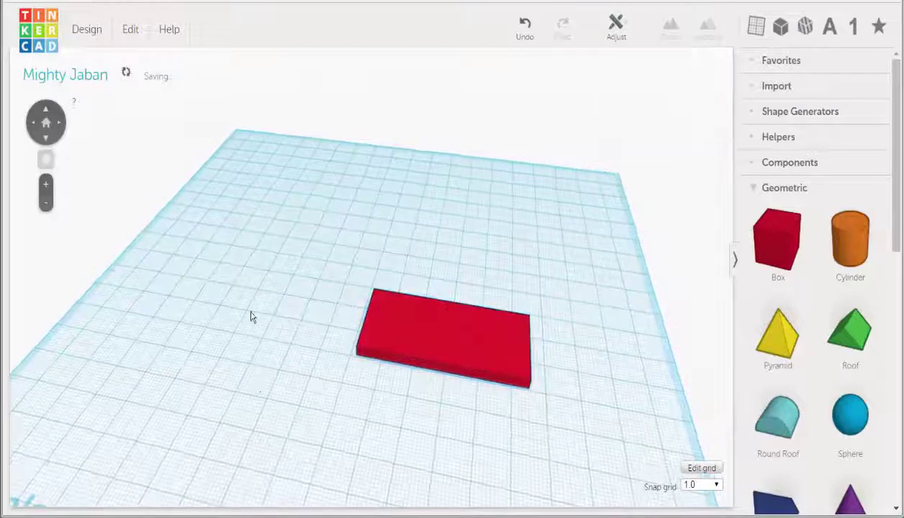
pyautogui.click(791, 114)
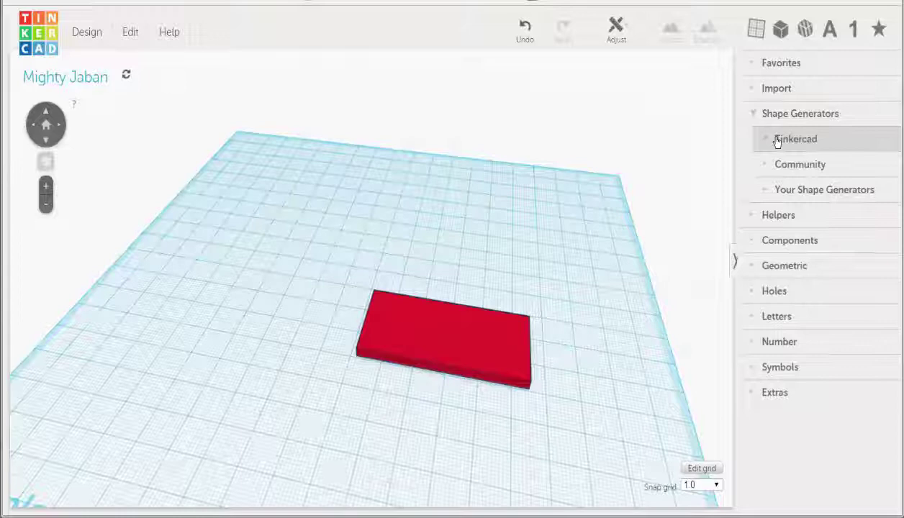
pyautogui.click(766, 140)
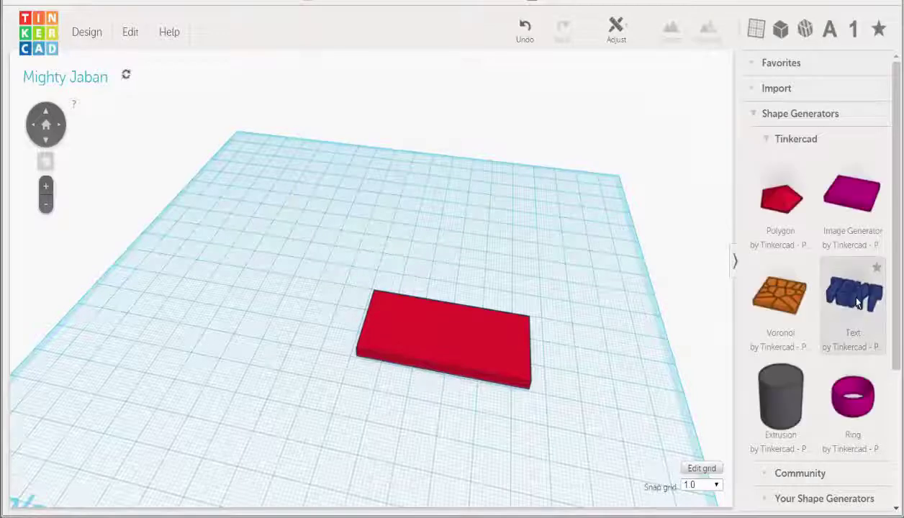
pyautogui.moveTo(842, 293); pyautogui.dragTo(434, 324)
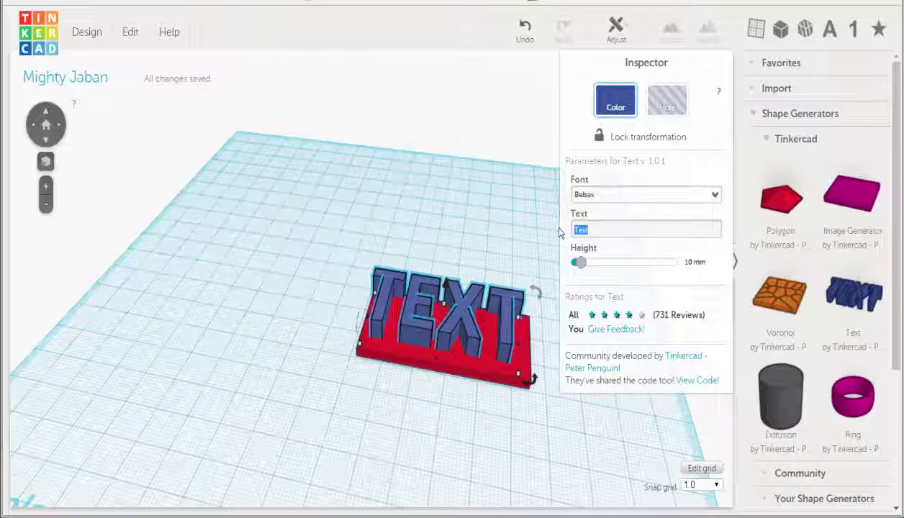
pyautogui.write('LYDIA')
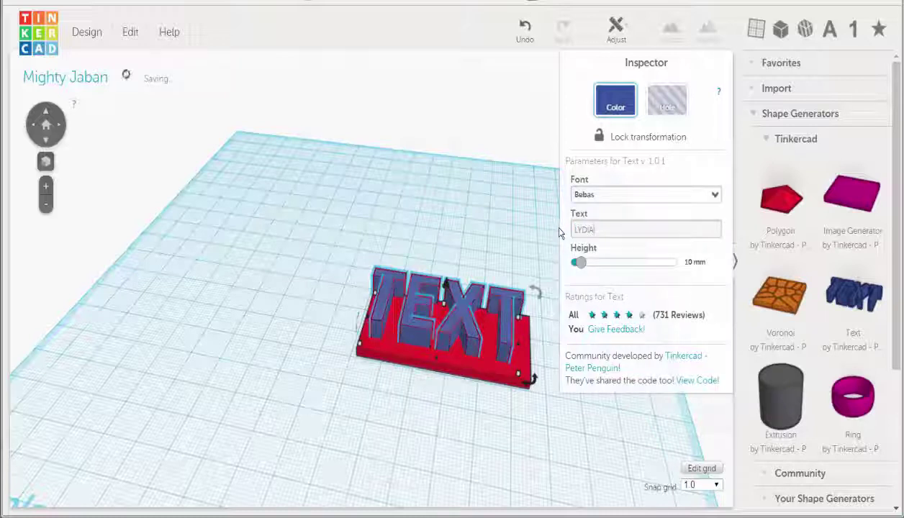
pyautogui.moveTo(580, 264); pyautogui.dragTo(575, 269)
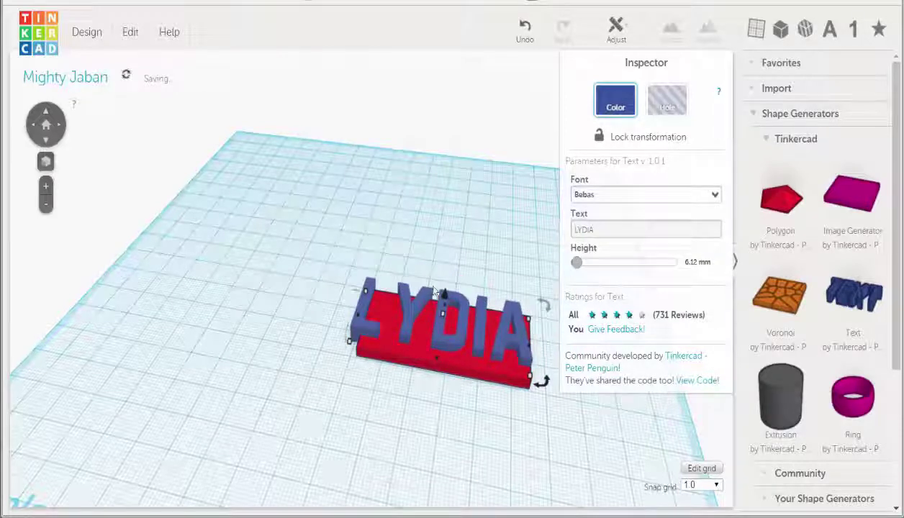
pyautogui.click(392, 247)
# Shrink the LYDIA text to about 31.24 × 12.28 mm.
pyautogui.click(478, 330)
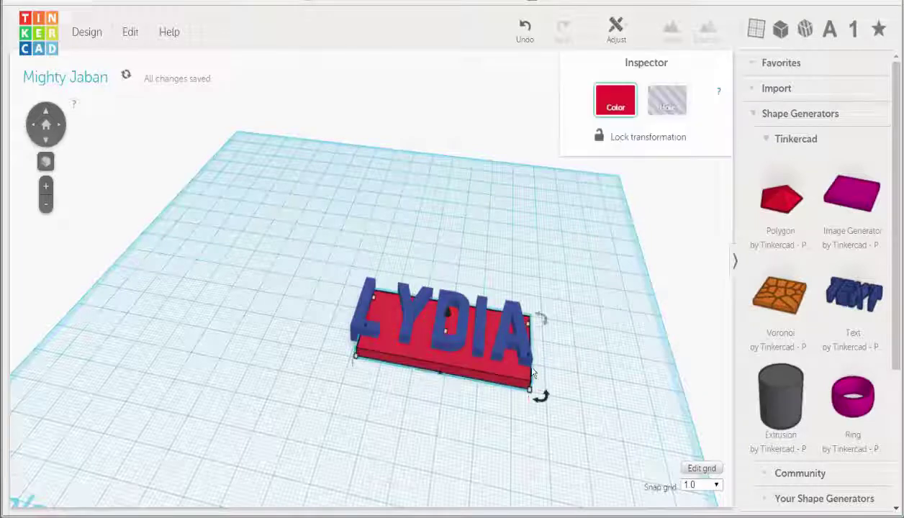
pyautogui.moveTo(532, 362)
pyautogui.moveTo(533, 361); pyautogui.dragTo(565, 424, button='right')
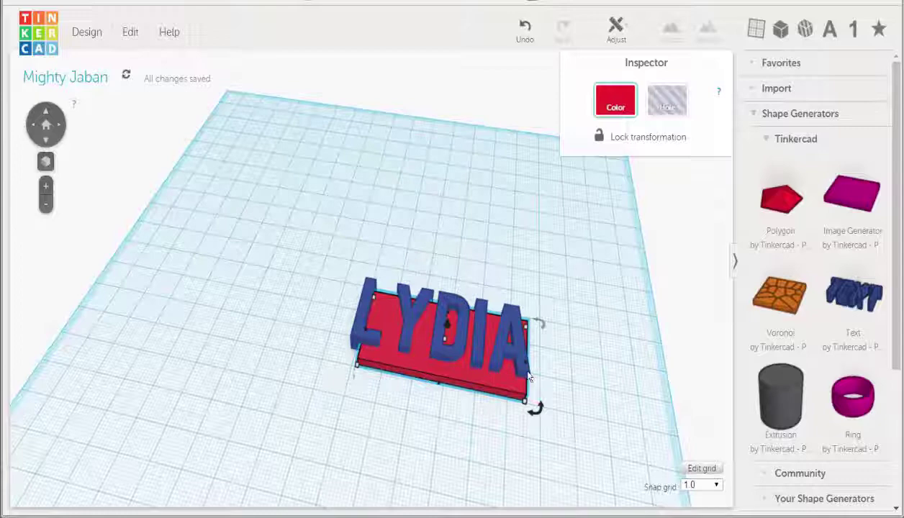
pyautogui.scroll(2, 501, 367)
pyautogui.click(355, 355)
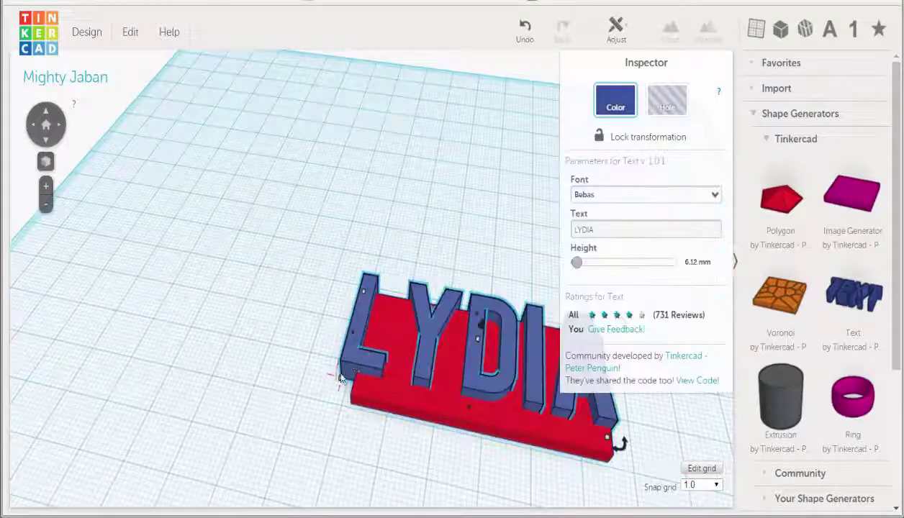
pyautogui.moveTo(343, 381)
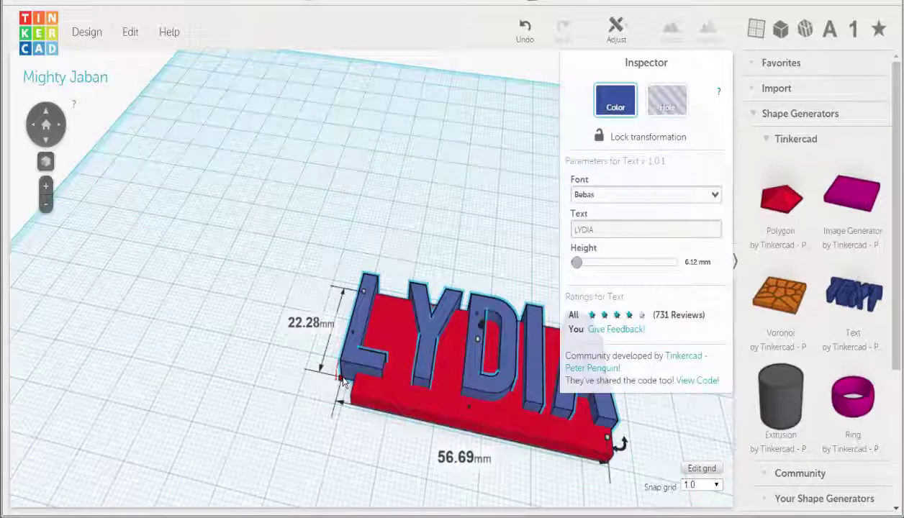
pyautogui.moveTo(344, 381); pyautogui.dragTo(439, 365)
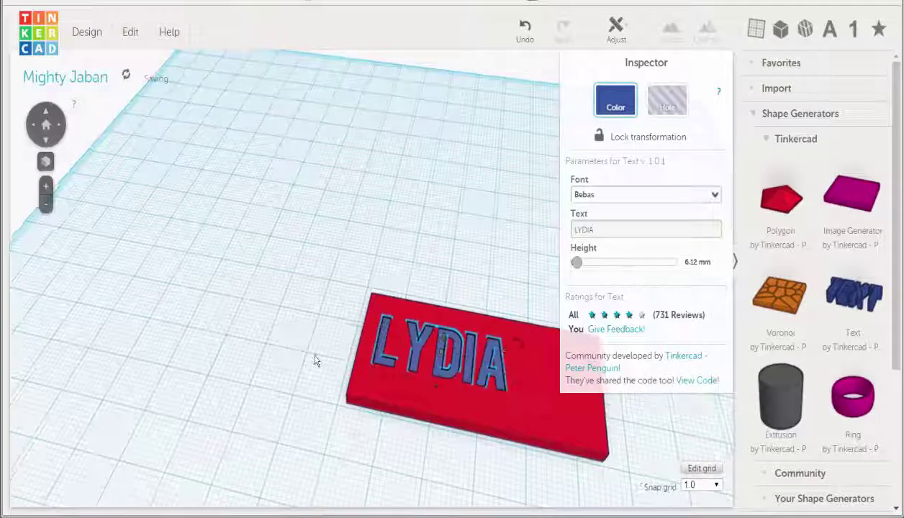
# Set the LYDIA letters' height to 4.00 mm.
pyautogui.press('f')
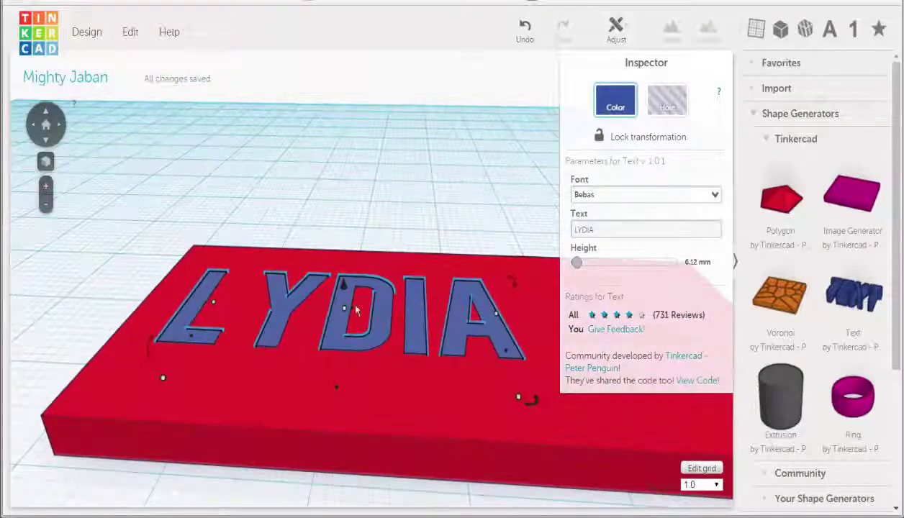
pyautogui.moveTo(346, 314)
pyautogui.moveTo(346, 314); pyautogui.dragTo(340, 292)
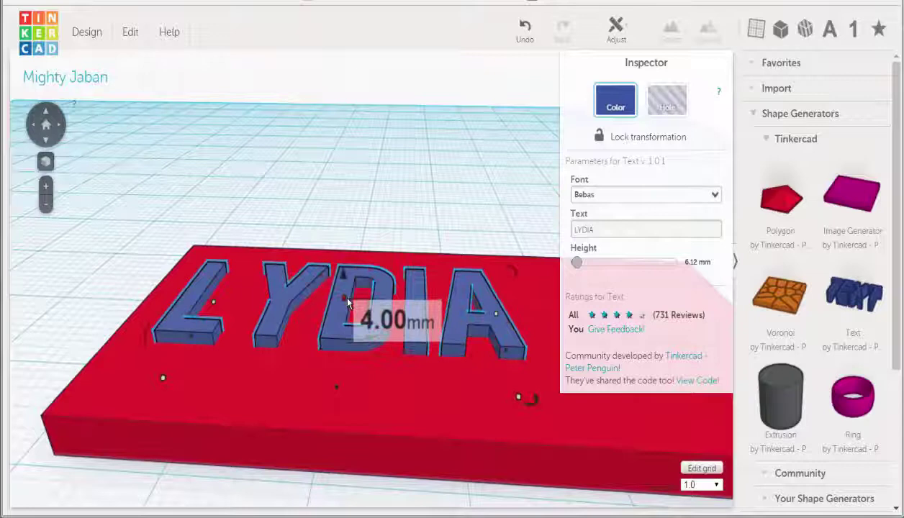
pyautogui.moveTo(340, 292); pyautogui.dragTo(345, 401, button='right')
pyautogui.scroll(-5, 346, 404)
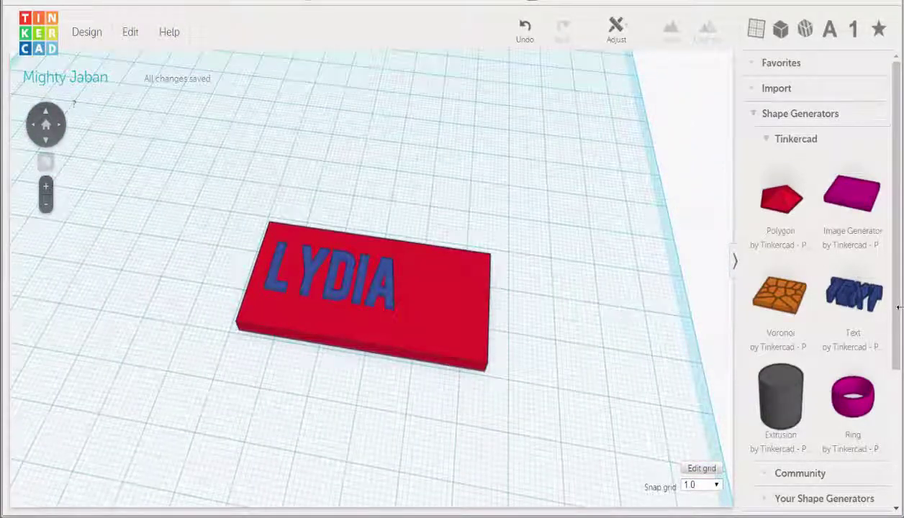
# Browse the Community shape generators to page 13, where QR Code is listed.
pyautogui.click(767, 141)
pyautogui.click(788, 165)
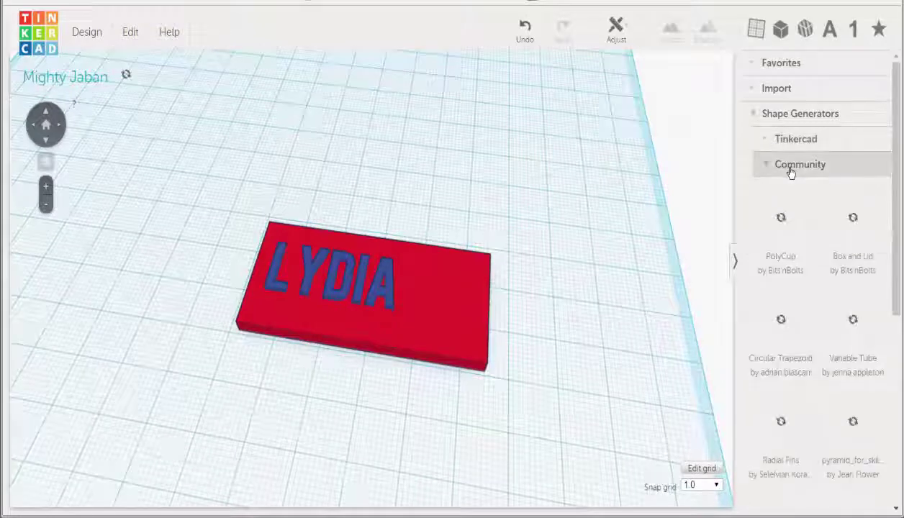
pyautogui.scroll(-5, 885, 214)
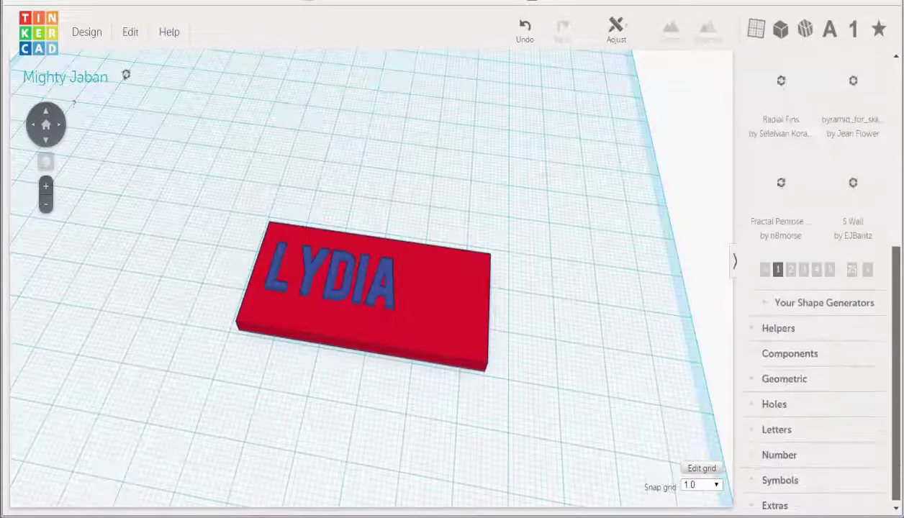
pyautogui.click(829, 289)
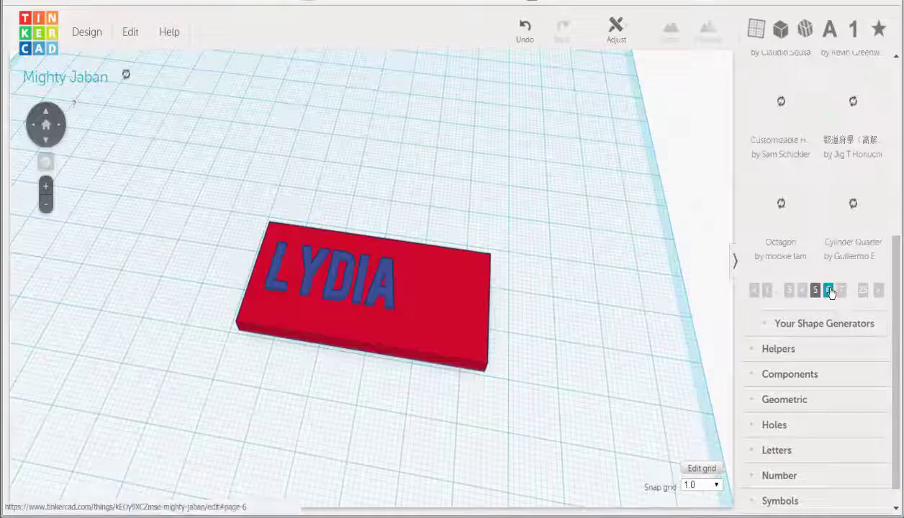
pyautogui.click(841, 290)
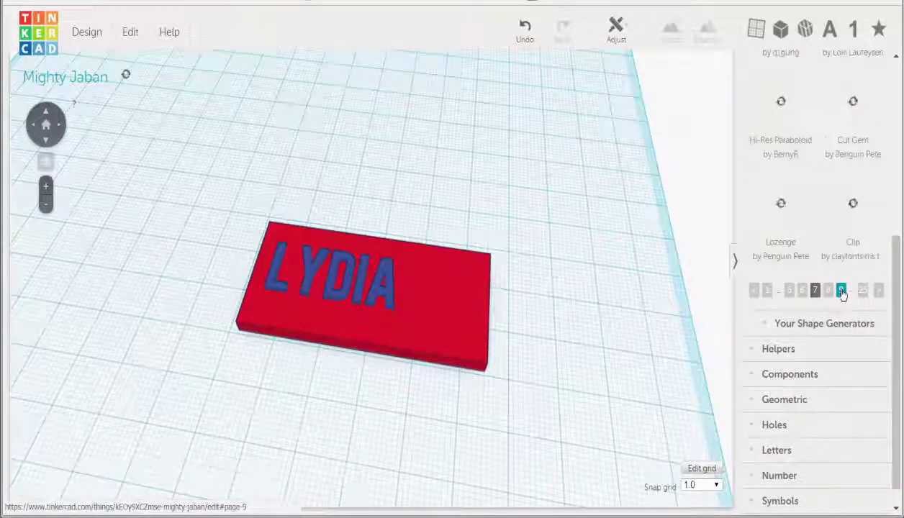
pyautogui.click(842, 290)
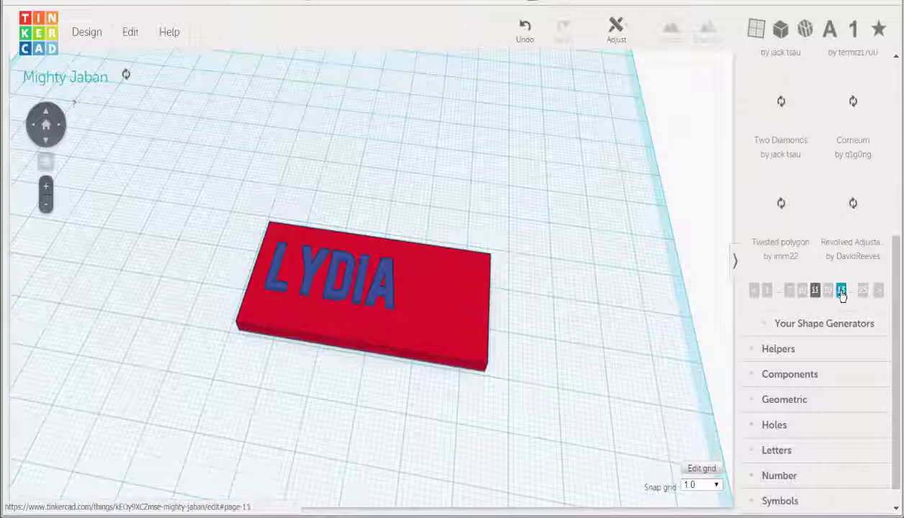
pyautogui.click(841, 290)
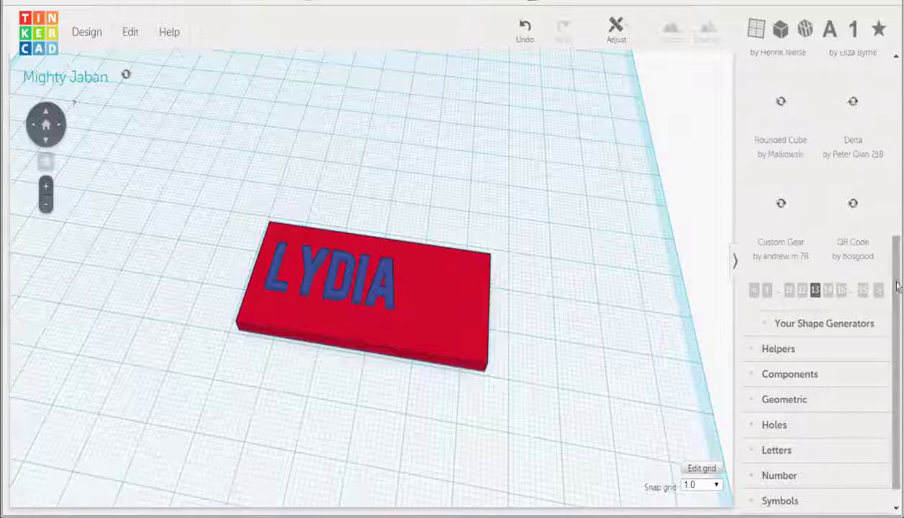
pyautogui.scroll(1, 898, 279)
pyautogui.scroll(2, 898, 279)
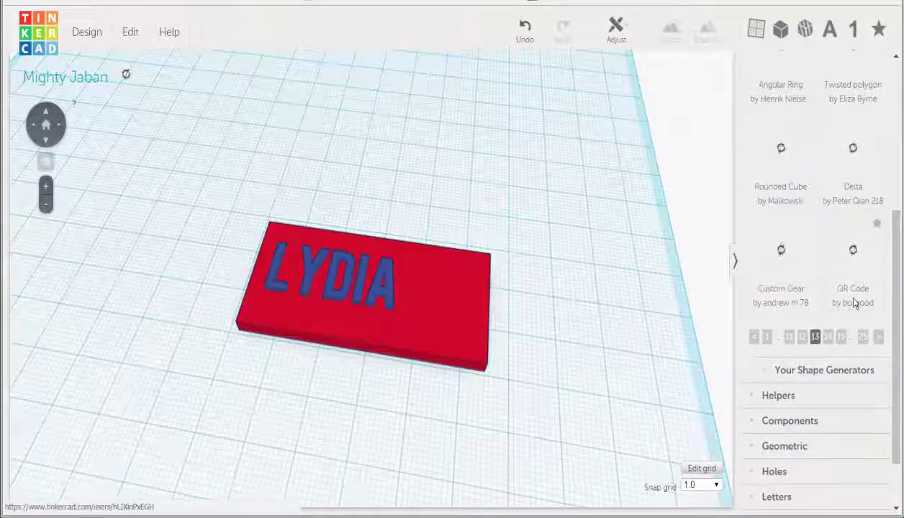
# Add a QR Code shape beside the card encoding youtube.com/profdrafting.
pyautogui.moveTo(855, 303); pyautogui.dragTo(507, 262)
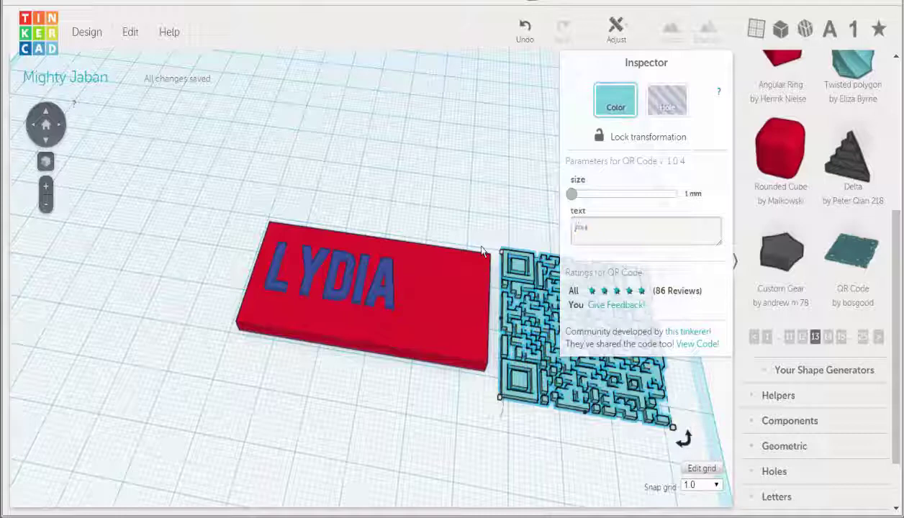
pyautogui.write('prof')
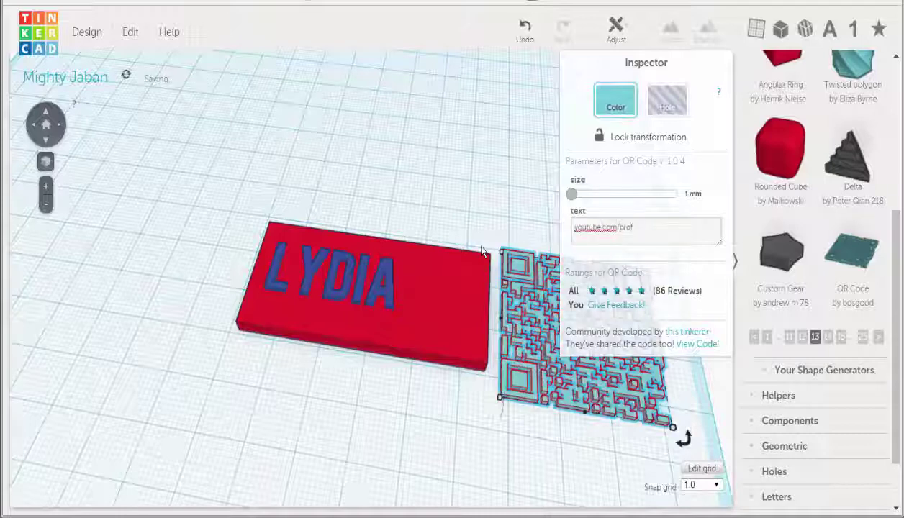
pyautogui.write('oratting')
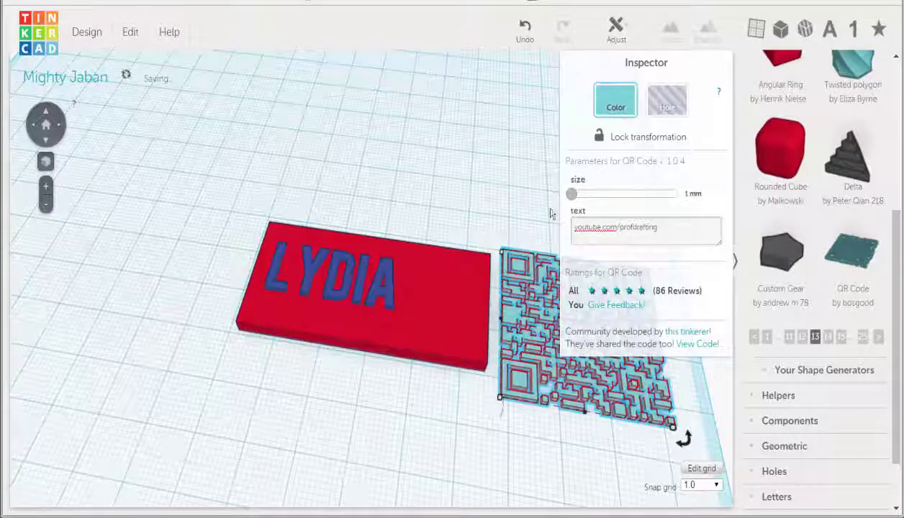
pyautogui.click(517, 210)
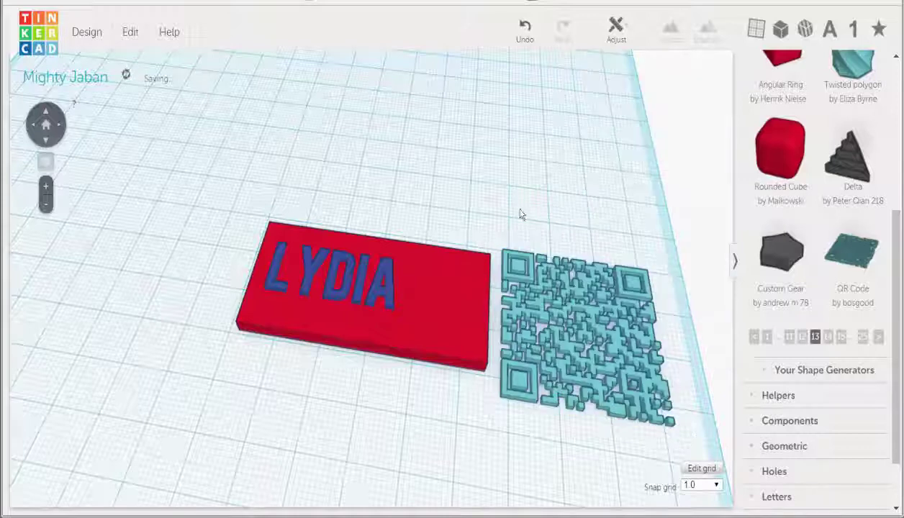
# Scale the QR code down from 33 mm to about 16.5 mm wide.
pyautogui.click(607, 384)
pyautogui.moveTo(673, 432)
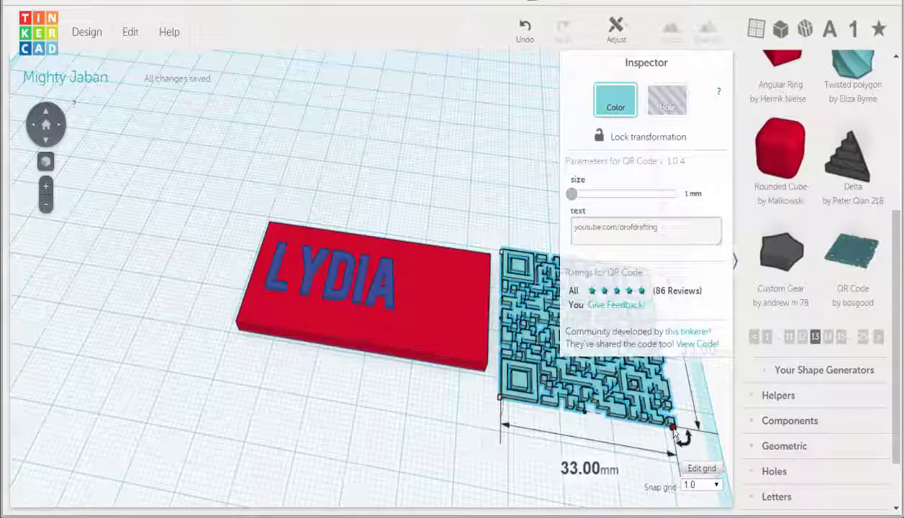
pyautogui.moveTo(673, 432); pyautogui.dragTo(563, 335)
pyautogui.moveTo(531, 426); pyautogui.dragTo(501, 363, button='right')
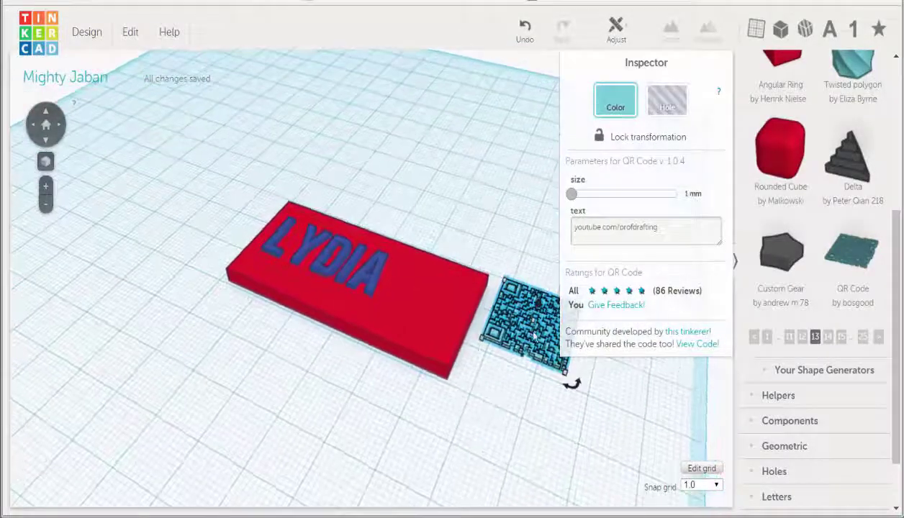
pyautogui.click(474, 309)
pyautogui.click(501, 317)
pyautogui.click(494, 415)
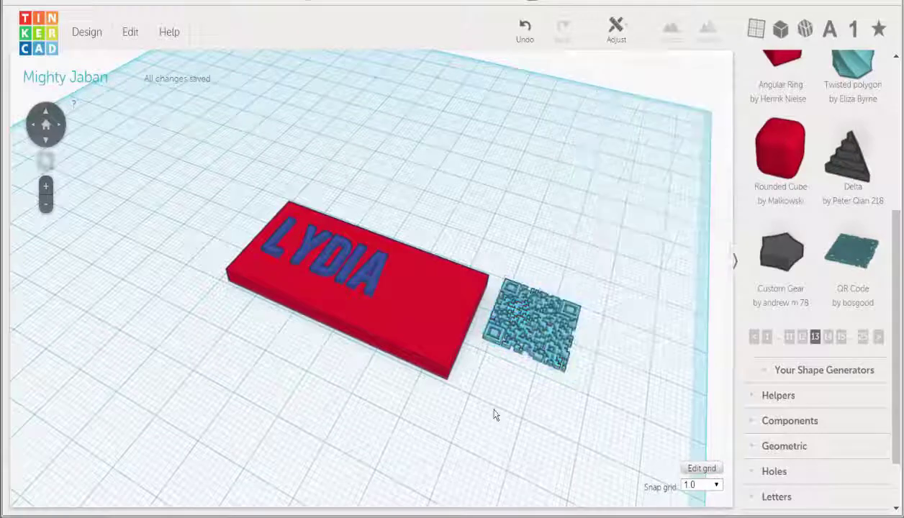
pyautogui.moveTo(520, 375); pyautogui.dragTo(635, 193, button='right')
# Place a Workplane helper on the red card's top surface and move the QR code onto it.
pyautogui.click(806, 395)
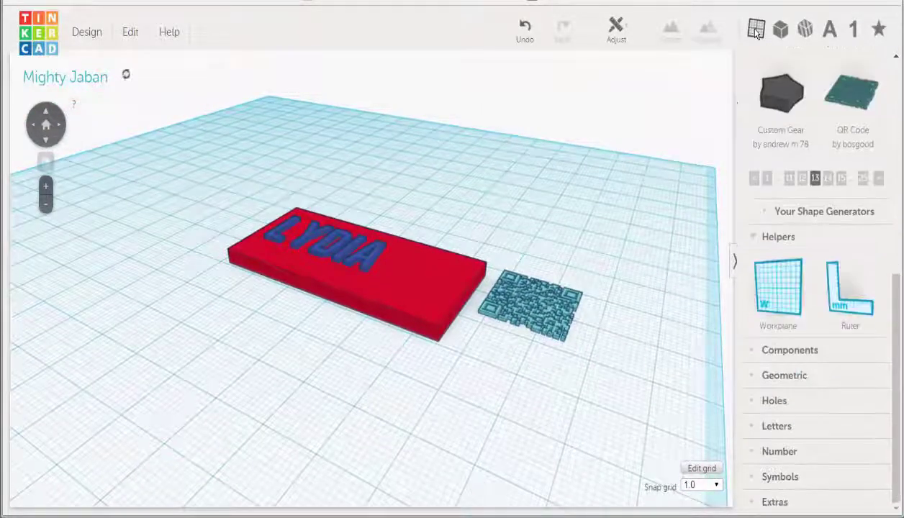
pyautogui.moveTo(778, 286); pyautogui.dragTo(402, 265)
pyautogui.click(513, 310)
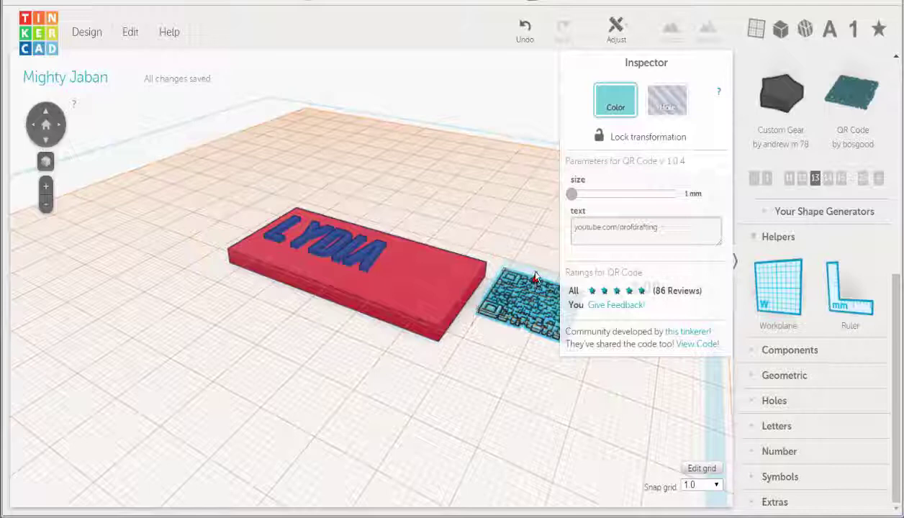
pyautogui.moveTo(535, 277); pyautogui.dragTo(540, 248)
# Position the QR code right of LYDIA on the card, lowered 2 mm into its surface.
pyautogui.moveTo(485, 379); pyautogui.dragTo(395, 400, button='right')
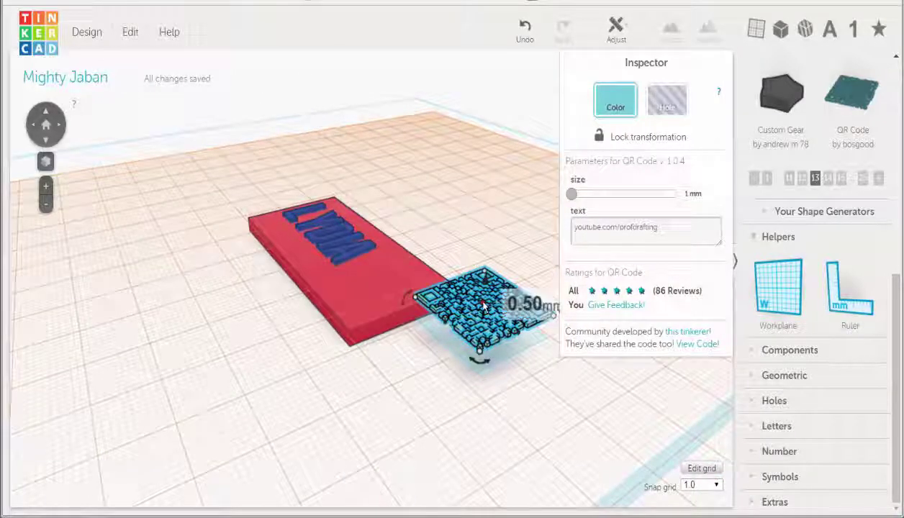
pyautogui.click(422, 276)
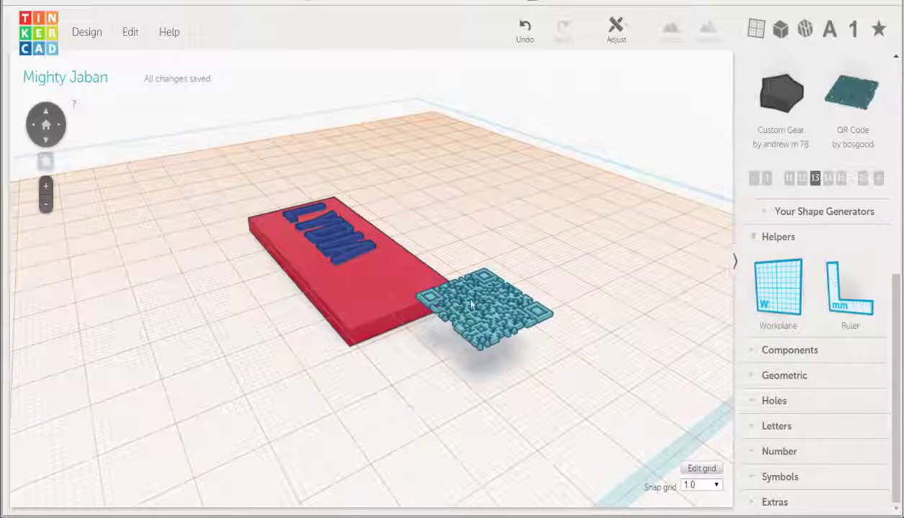
pyautogui.moveTo(461, 294); pyautogui.dragTo(368, 288)
pyautogui.press('f')
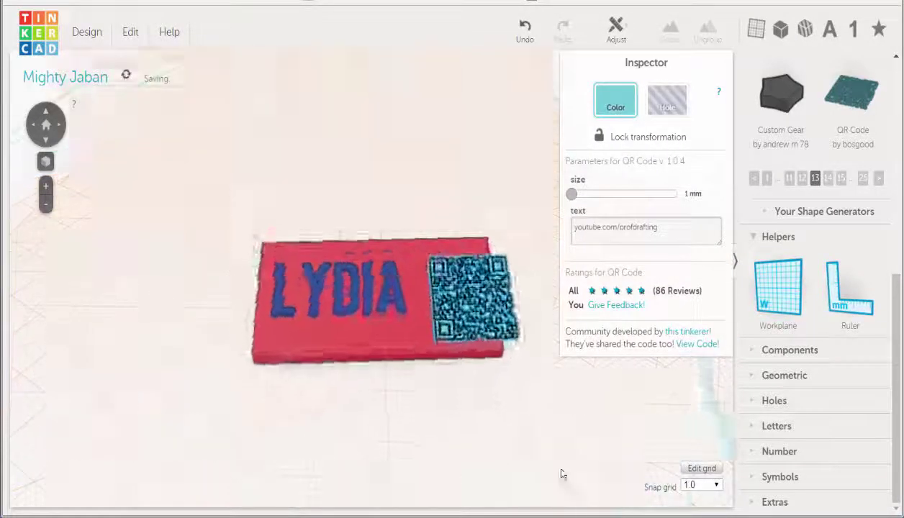
pyautogui.moveTo(563, 474); pyautogui.dragTo(556, 379, button='right')
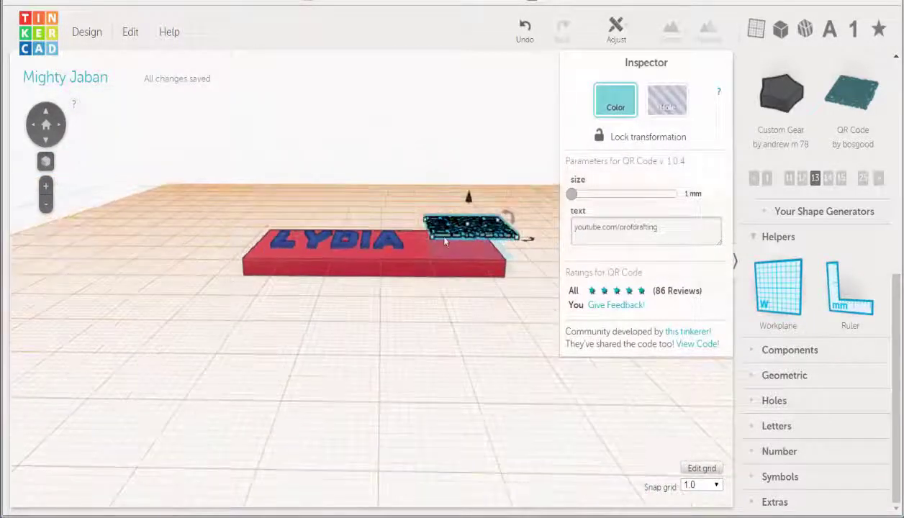
pyautogui.scroll(3, 435, 232)
pyautogui.moveTo(498, 188); pyautogui.dragTo(477, 177)
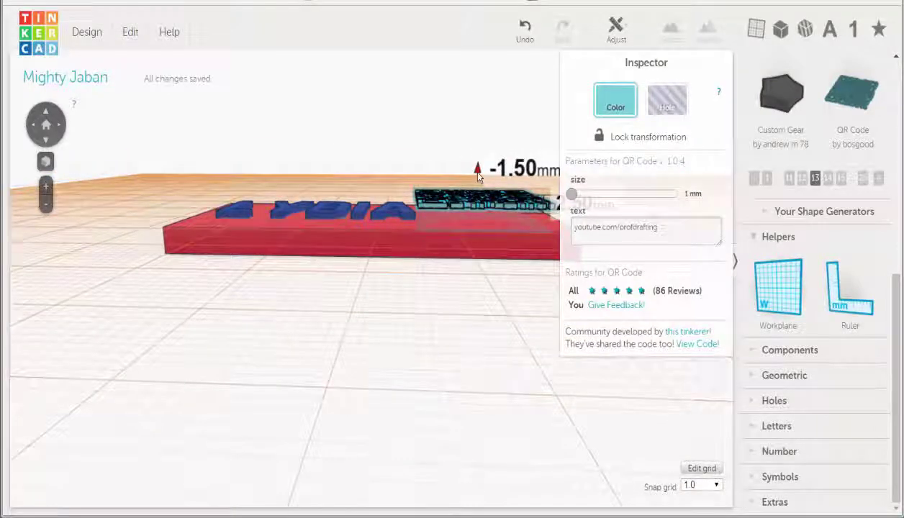
pyautogui.moveTo(477, 176); pyautogui.dragTo(478, 191)
pyautogui.hotkey('ctrl', 'a')
# Nudge the QR code up and to the right on the card.
pyautogui.press('f')
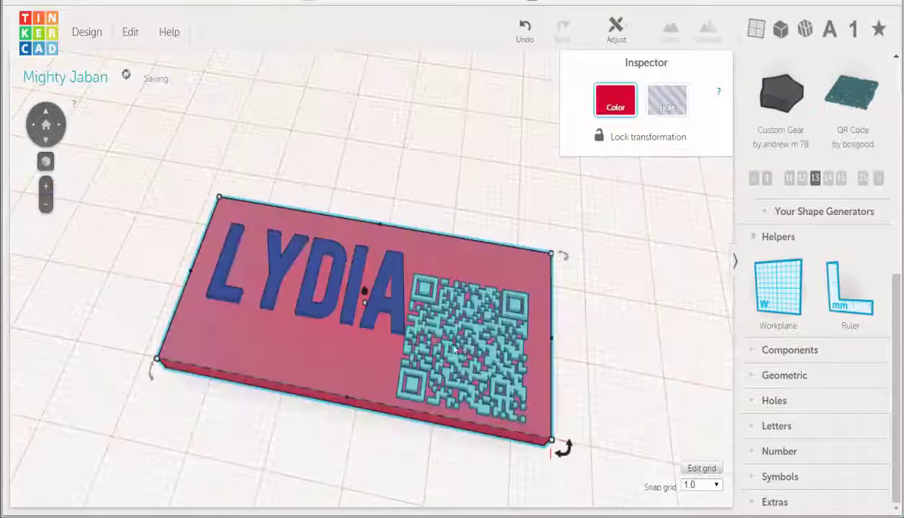
pyautogui.click(524, 214)
pyautogui.click(474, 323)
pyautogui.moveTo(485, 324); pyautogui.dragTo(493, 315)
# Move the LYDIA text 2 mm toward the card's front edge.
pyautogui.click(315, 311)
pyautogui.press('f')
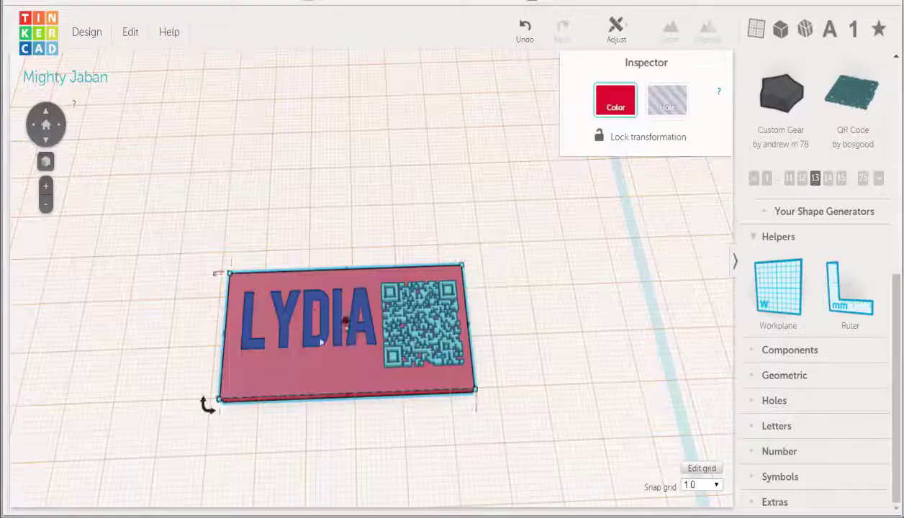
pyautogui.click(311, 339)
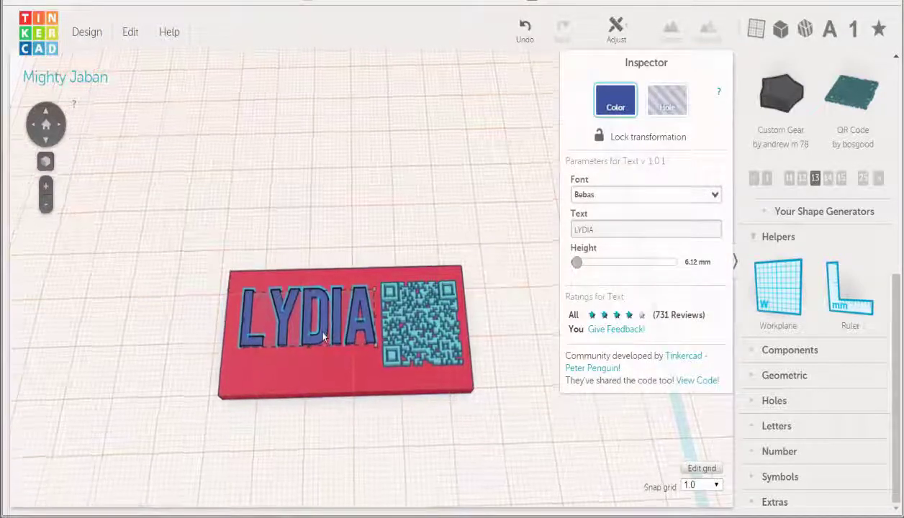
pyautogui.scroll(3, 310, 320)
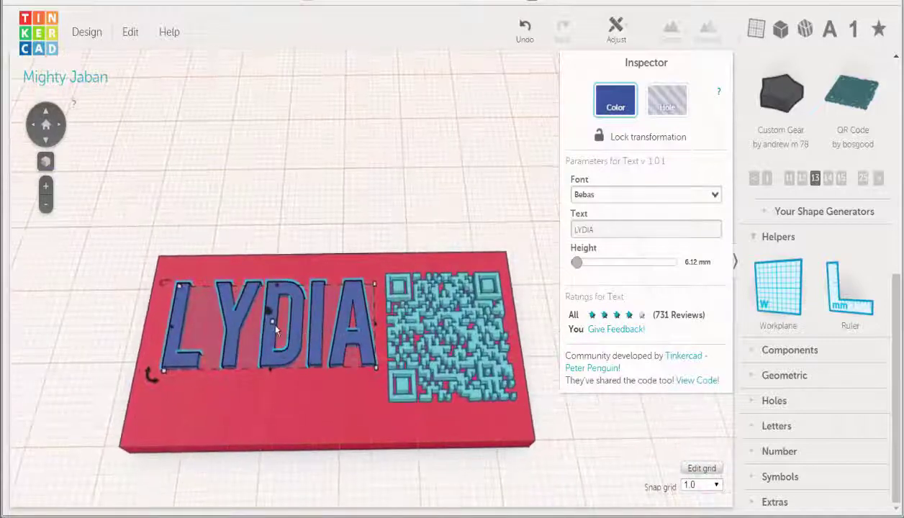
pyautogui.moveTo(275, 330); pyautogui.dragTo(259, 339)
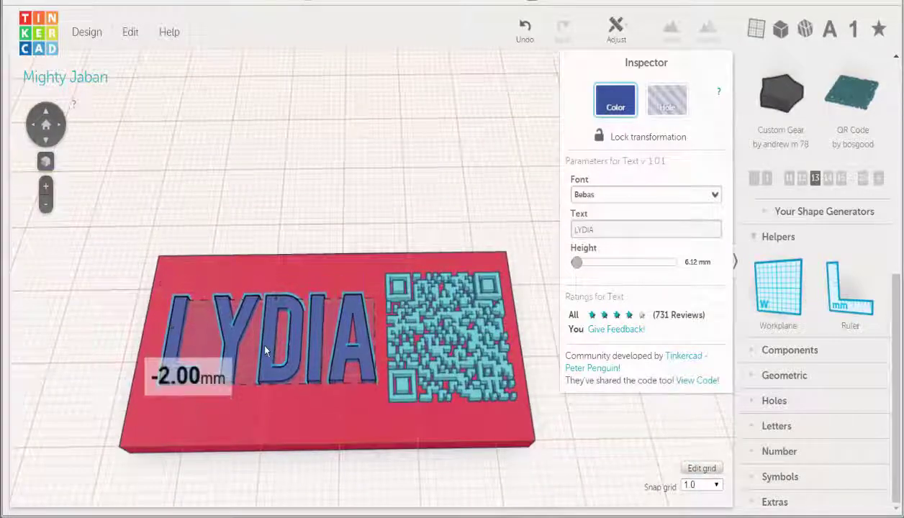
pyautogui.click(308, 211)
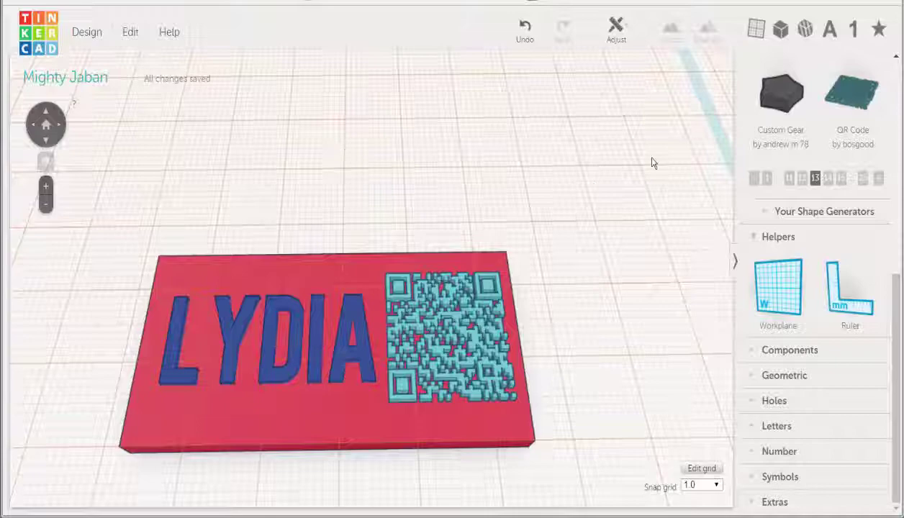
pyautogui.press('f')
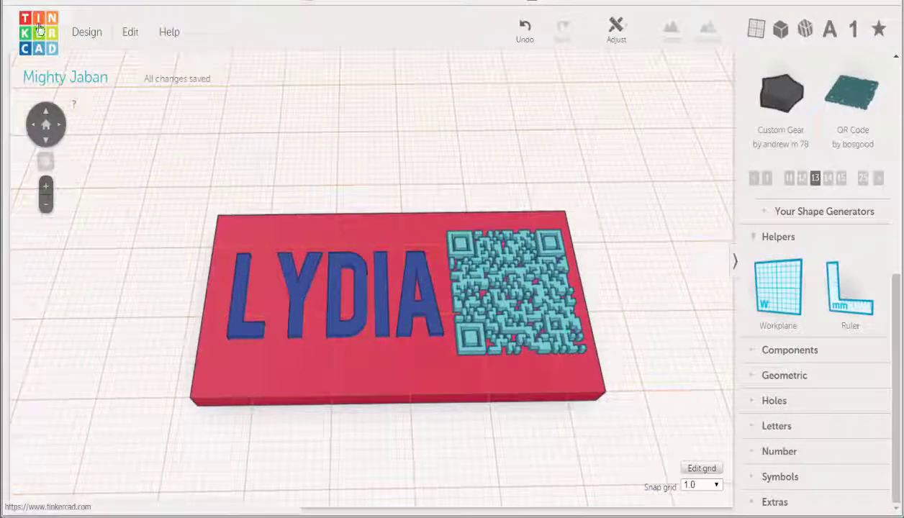
# Download the Mighty Jaban design as mighty_jaban.stl and view it in Meshmixer.
pyautogui.click(40, 28)
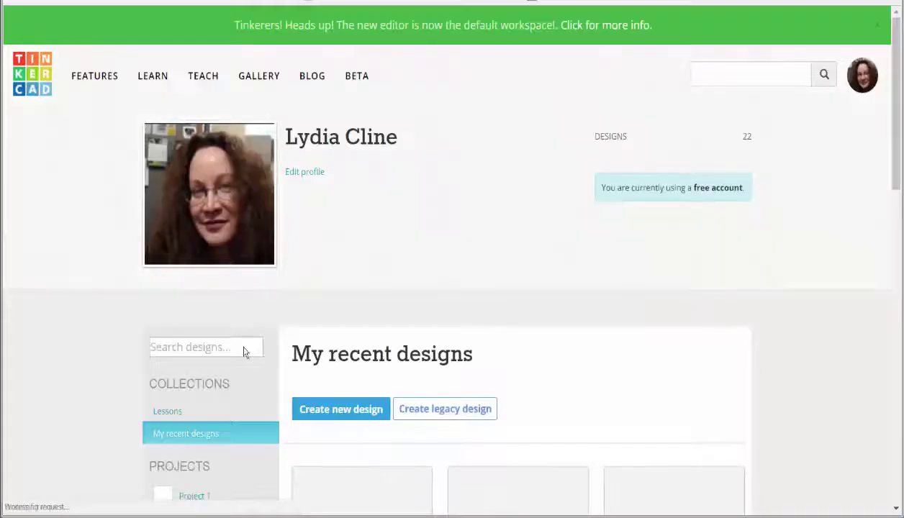
pyautogui.scroll(-2, 343, 359)
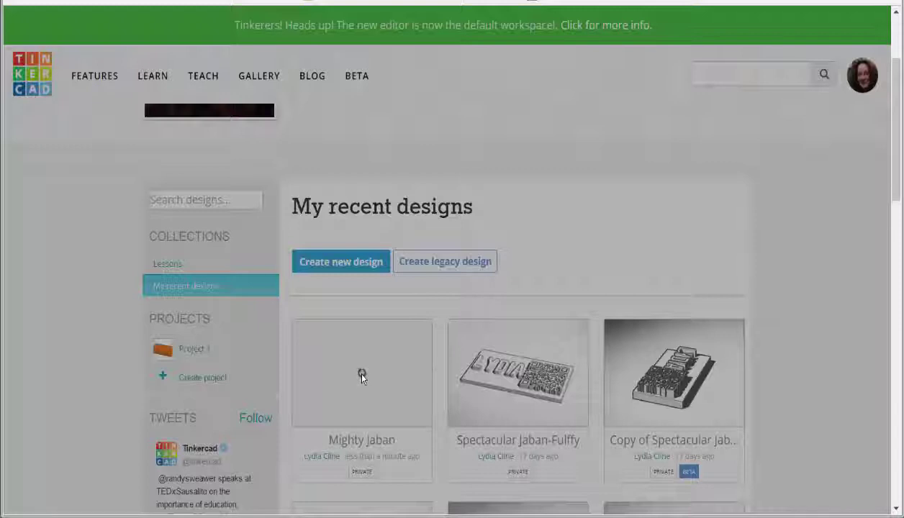
pyautogui.scroll(-2, 342, 382)
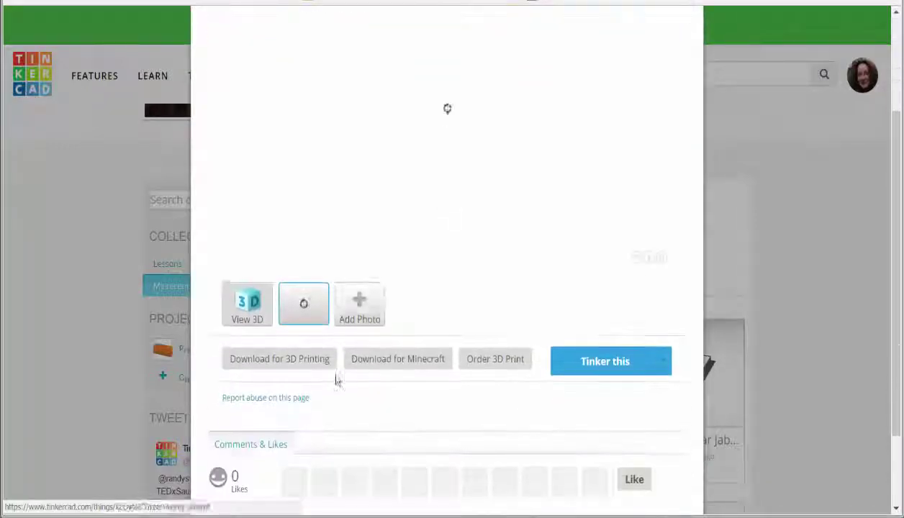
pyautogui.click(263, 362)
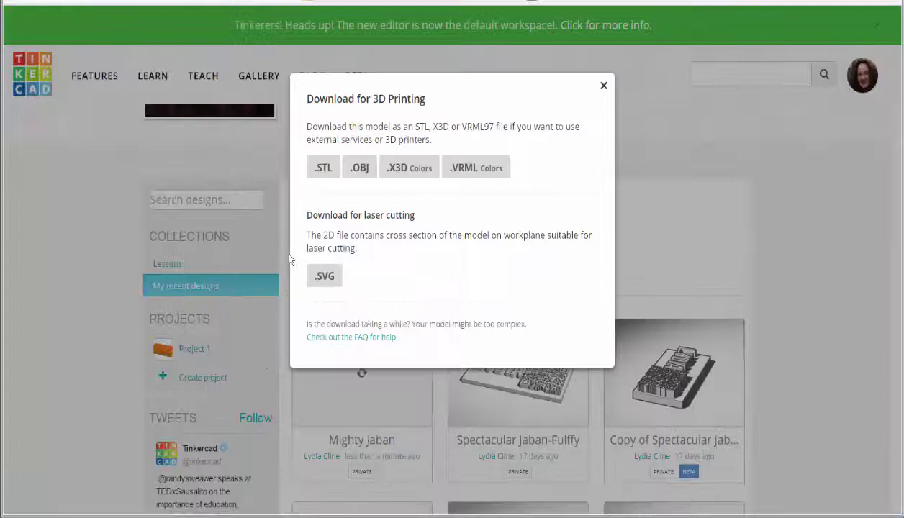
pyautogui.click(324, 170)
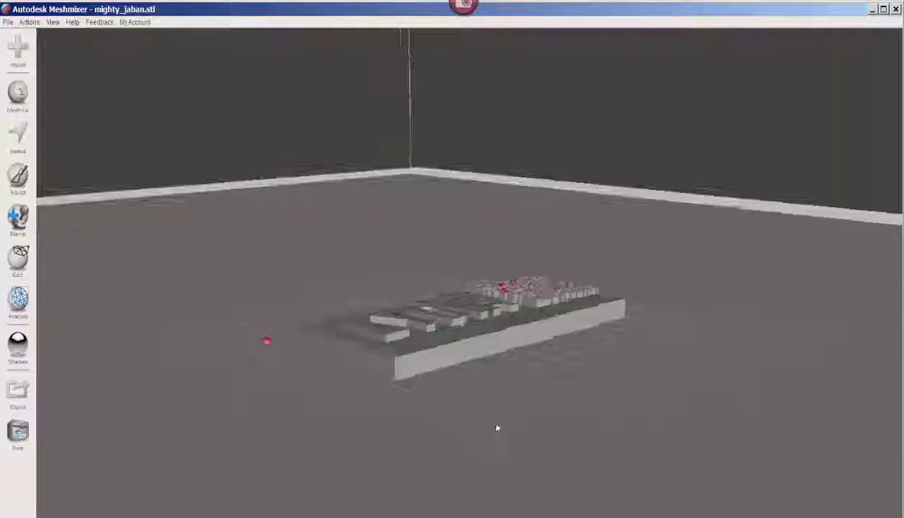
pyautogui.moveTo(497, 426); pyautogui.dragTo(396, 472, button='right')
pyautogui.scroll(5, 464, 395)
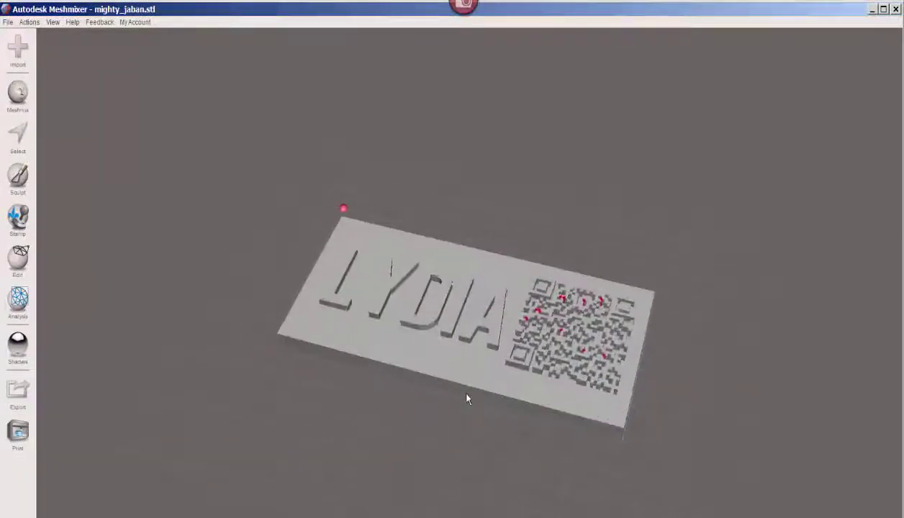
# Run the Analysis Inspector on the card mesh to flag defects, then dismiss it with Done.
pyautogui.click(20, 301)
pyautogui.click(85, 45)
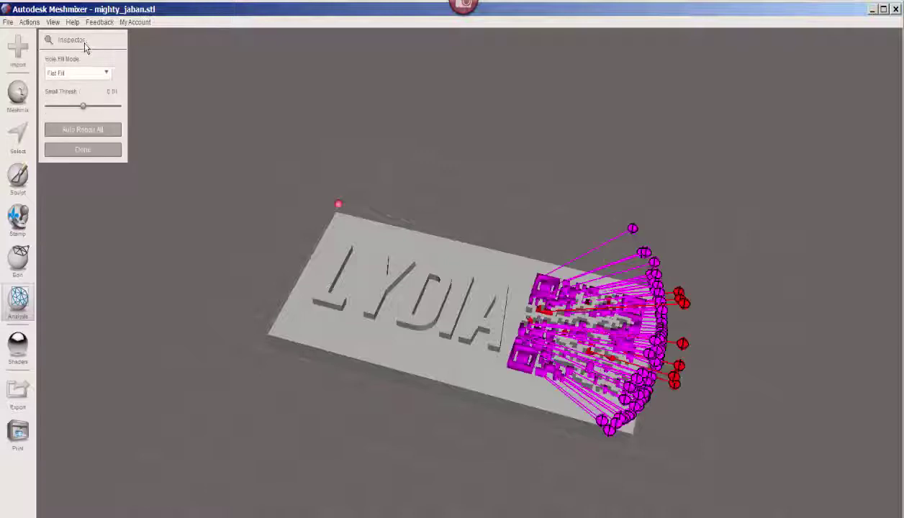
pyautogui.click(72, 153)
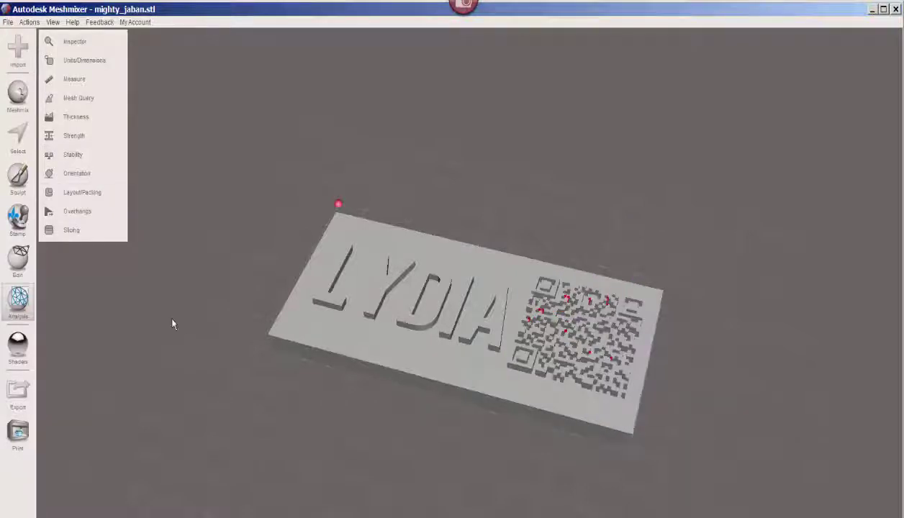
# Apply Make Solid with the Sharp Edge Preserve solid type, update the preview, and accept it.
pyautogui.moveTo(19, 265)
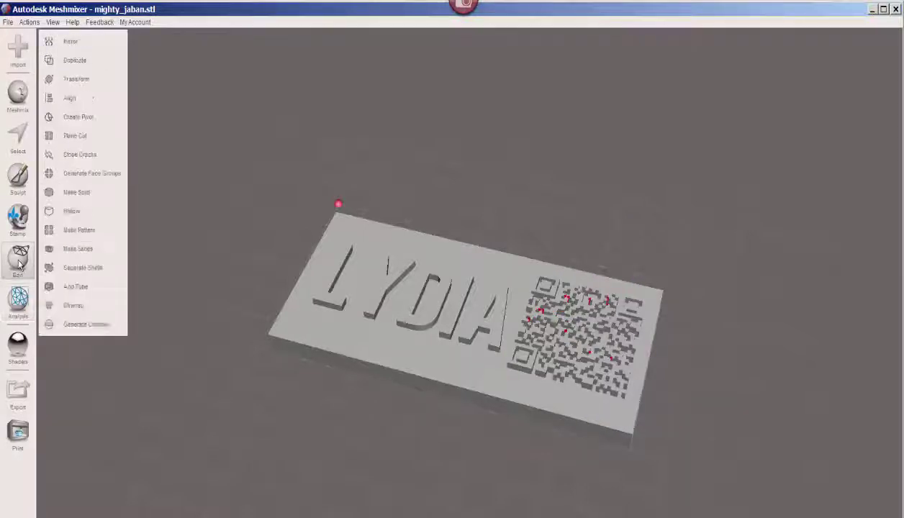
pyautogui.scroll(2, 78, 192)
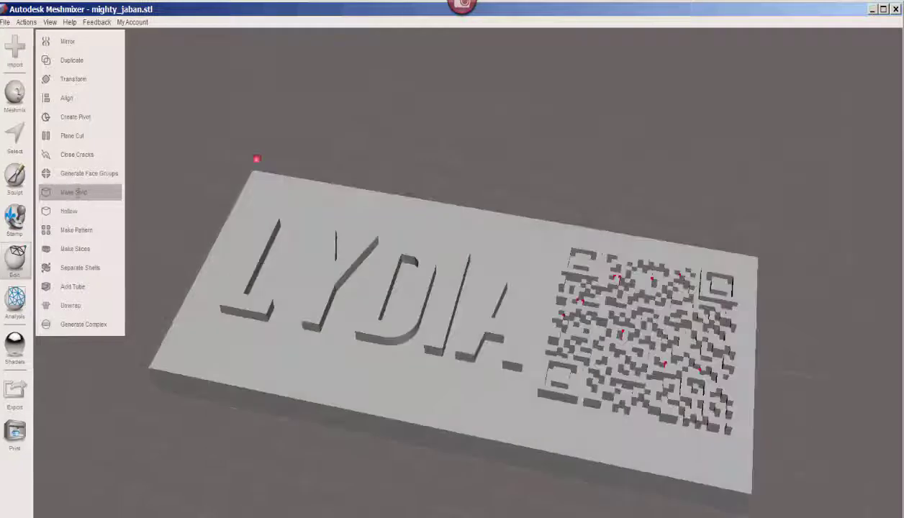
pyautogui.click(74, 192)
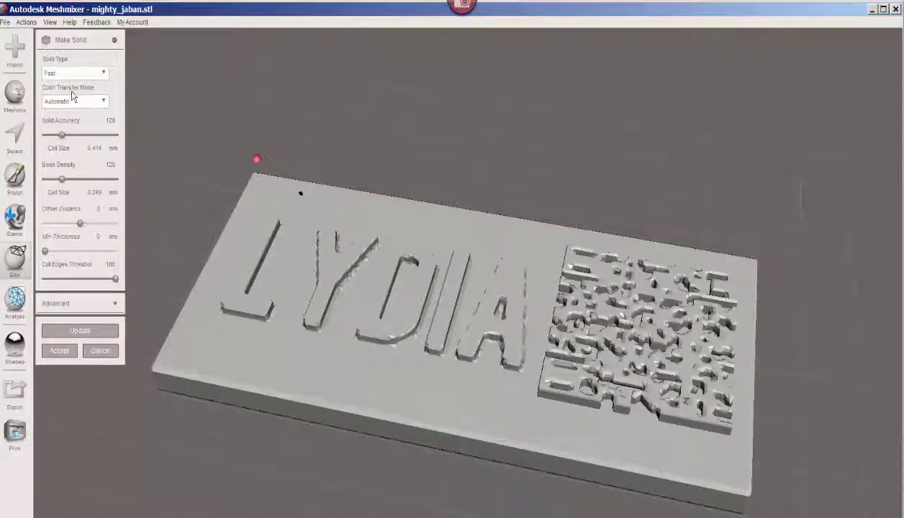
pyautogui.click(105, 75)
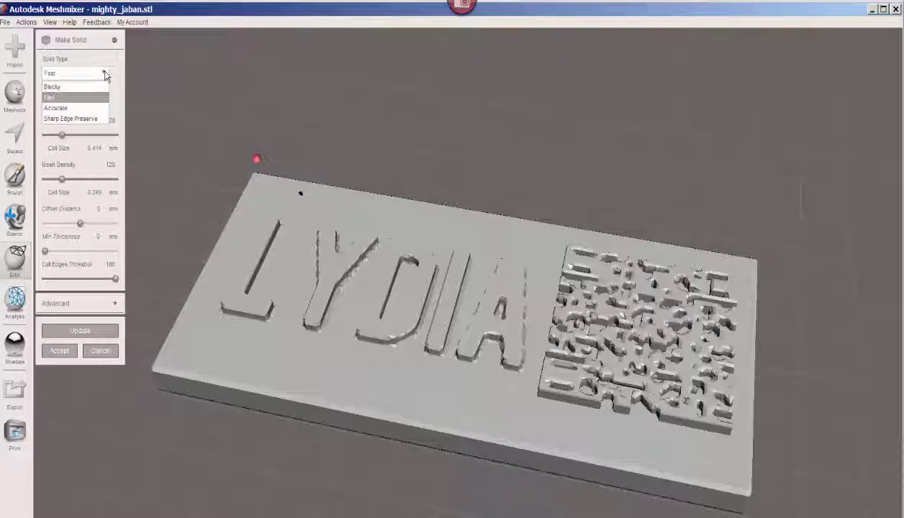
pyautogui.click(84, 118)
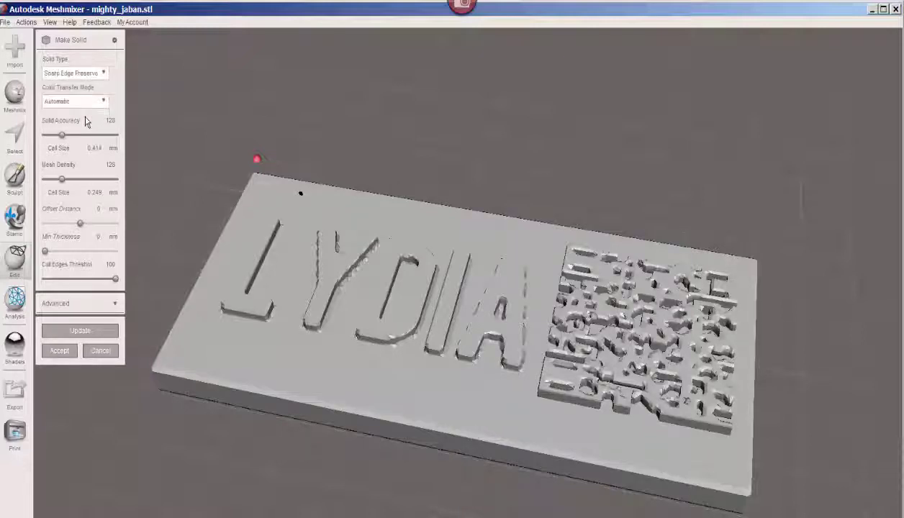
pyautogui.click(79, 332)
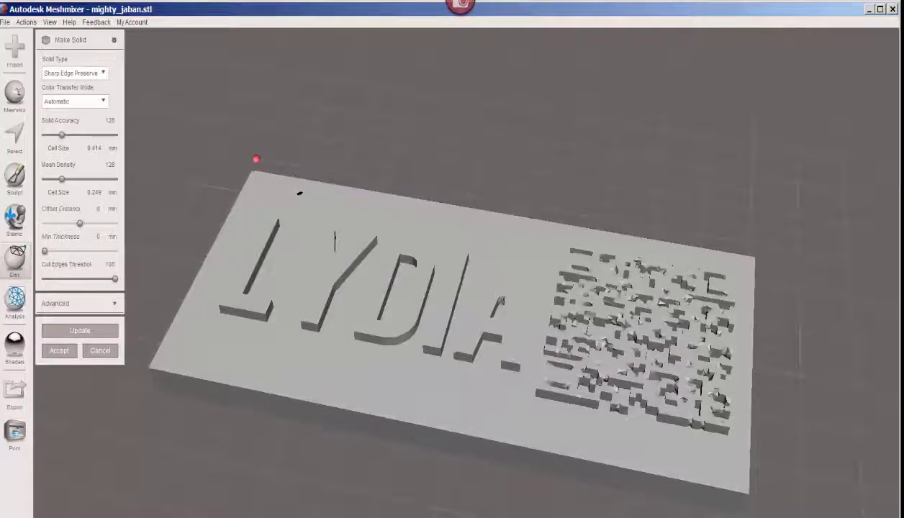
pyautogui.moveTo(389, 515); pyautogui.dragTo(391, 510, button='right')
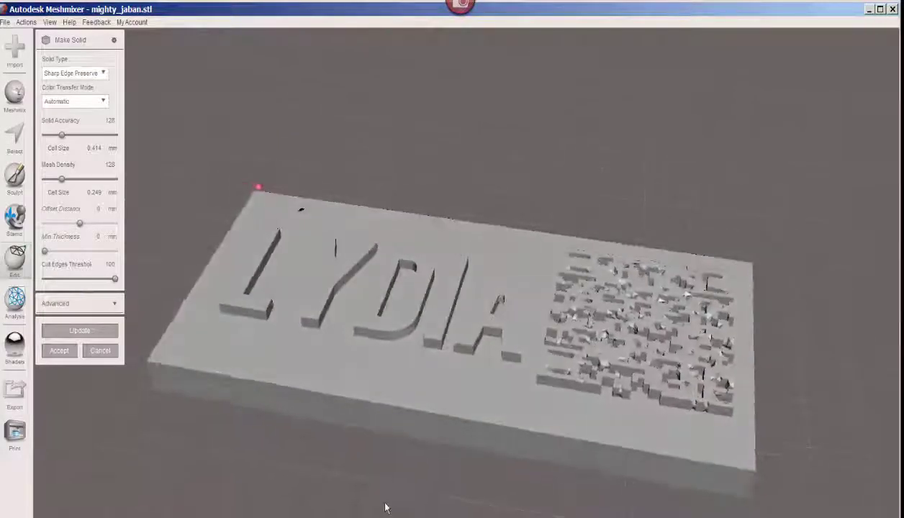
pyautogui.click(62, 349)
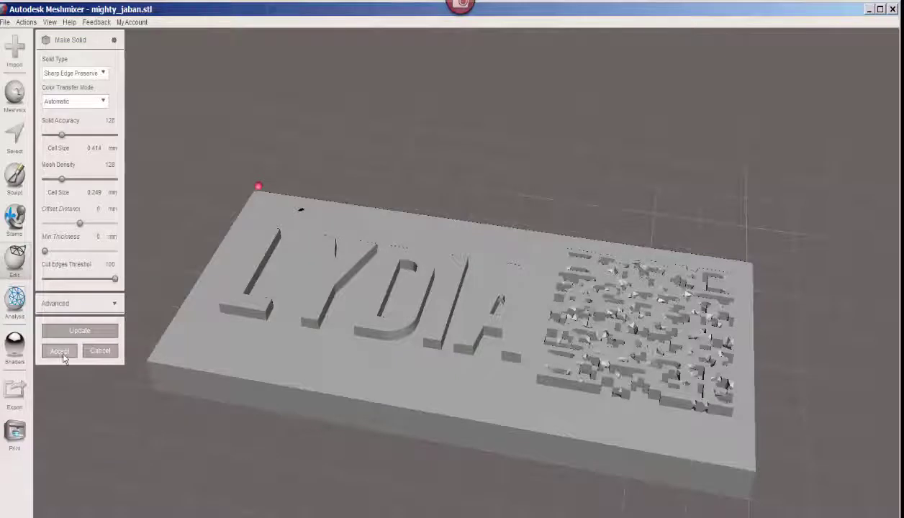